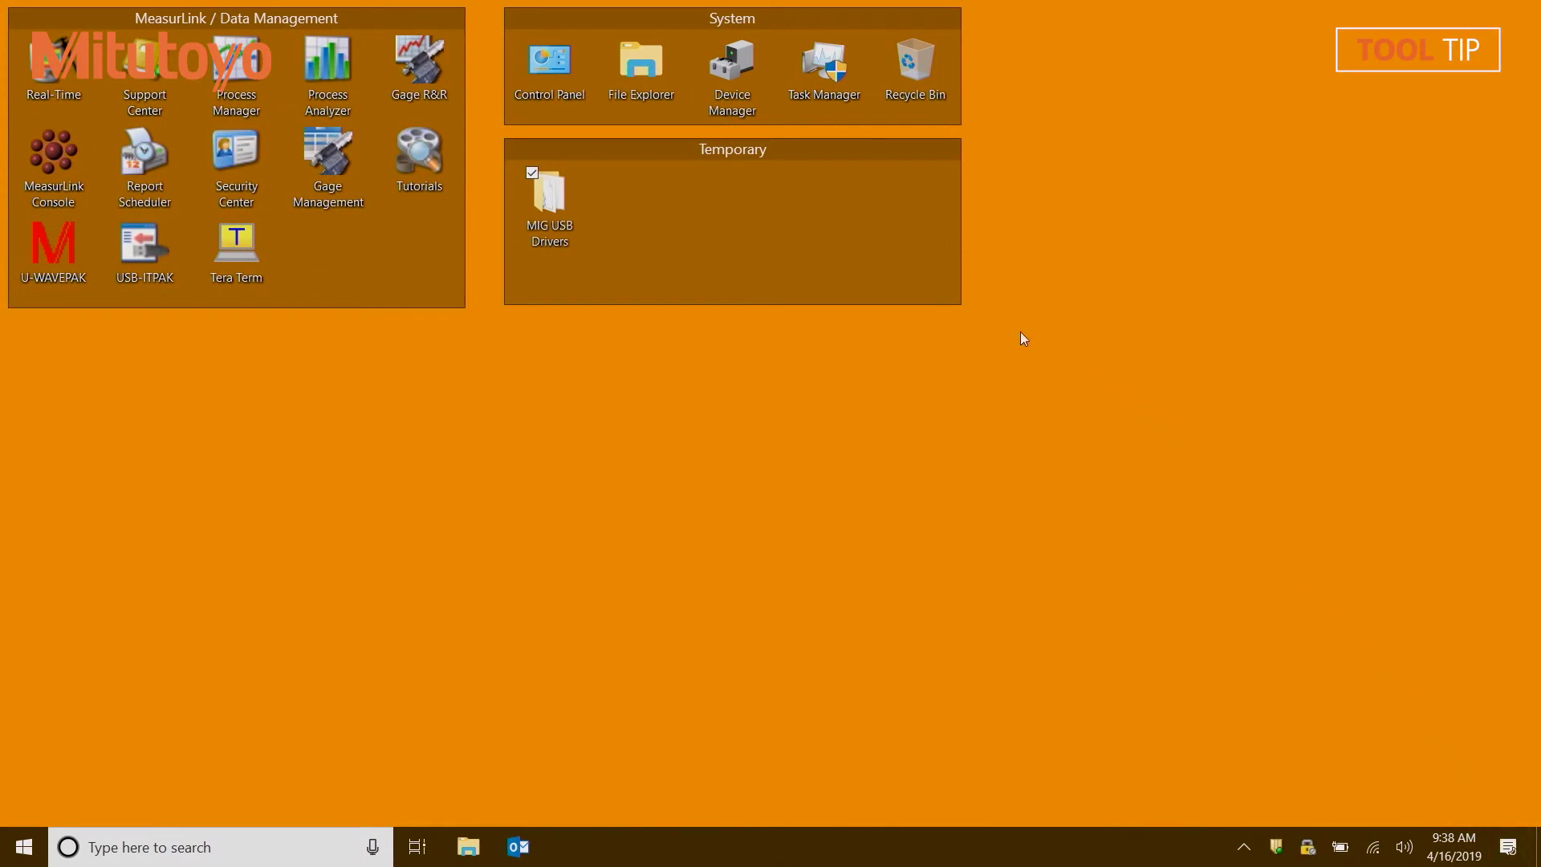
Open Device Manager, select the Mitutoyo VCP/HID Device, and locate the desktop MIG USB Drivers folder.
double_click(744, 87)
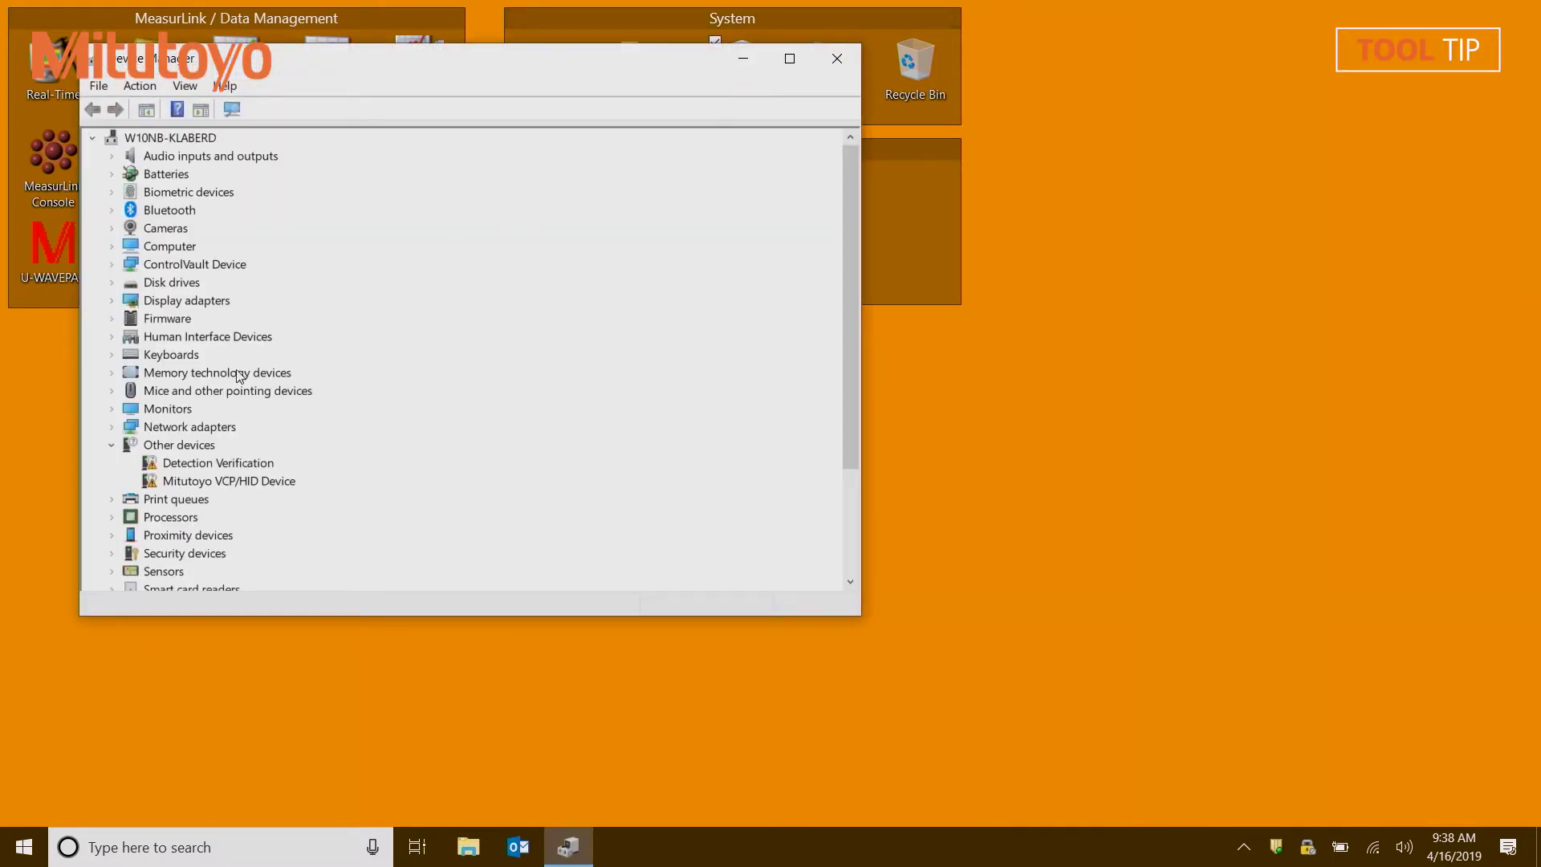
click(189, 485)
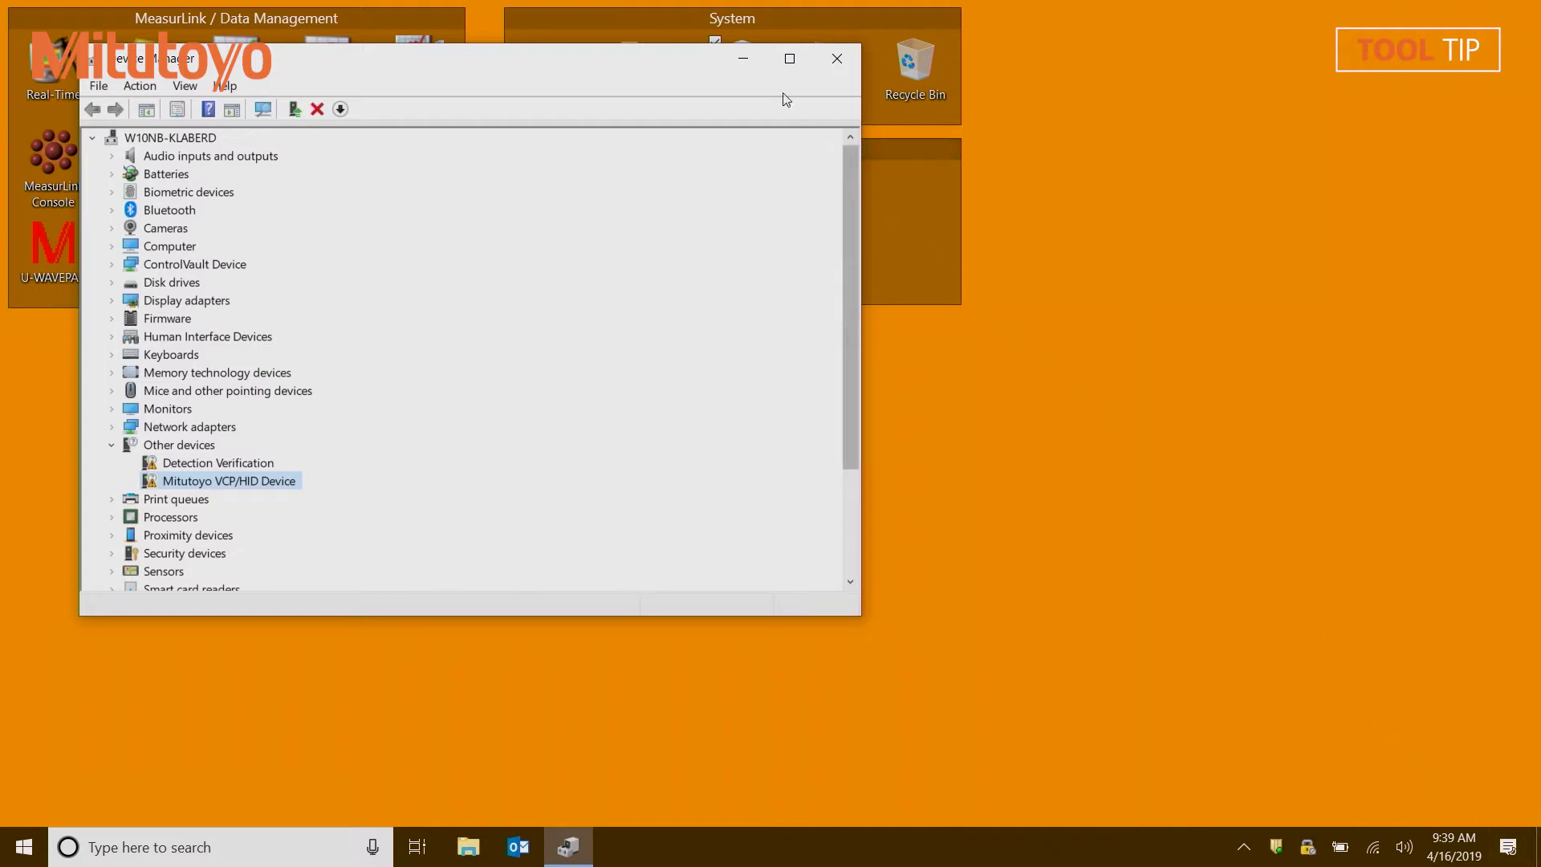
click(753, 64)
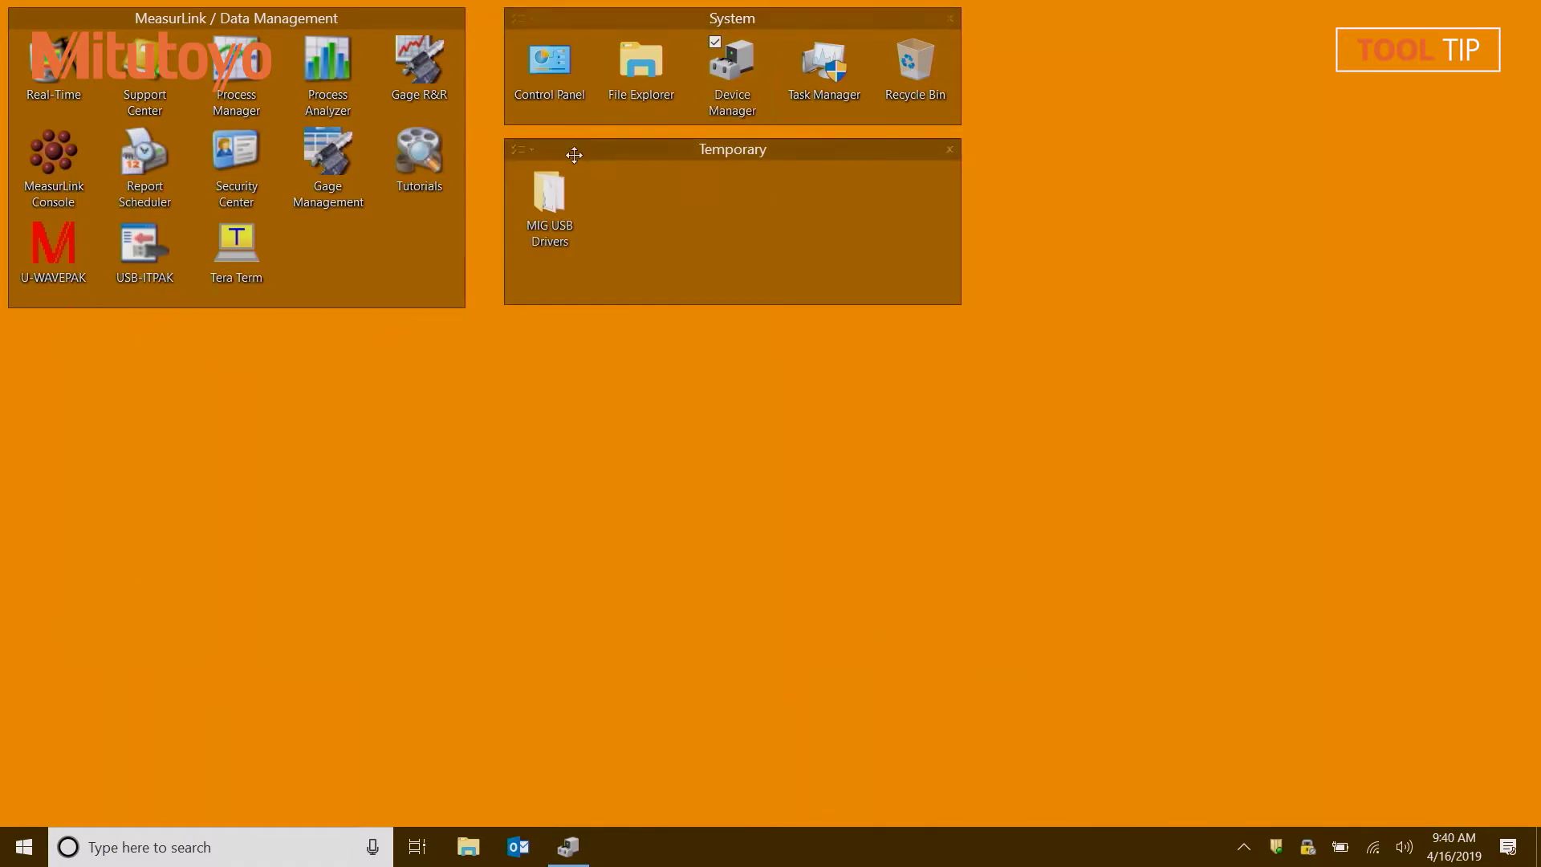
click(557, 179)
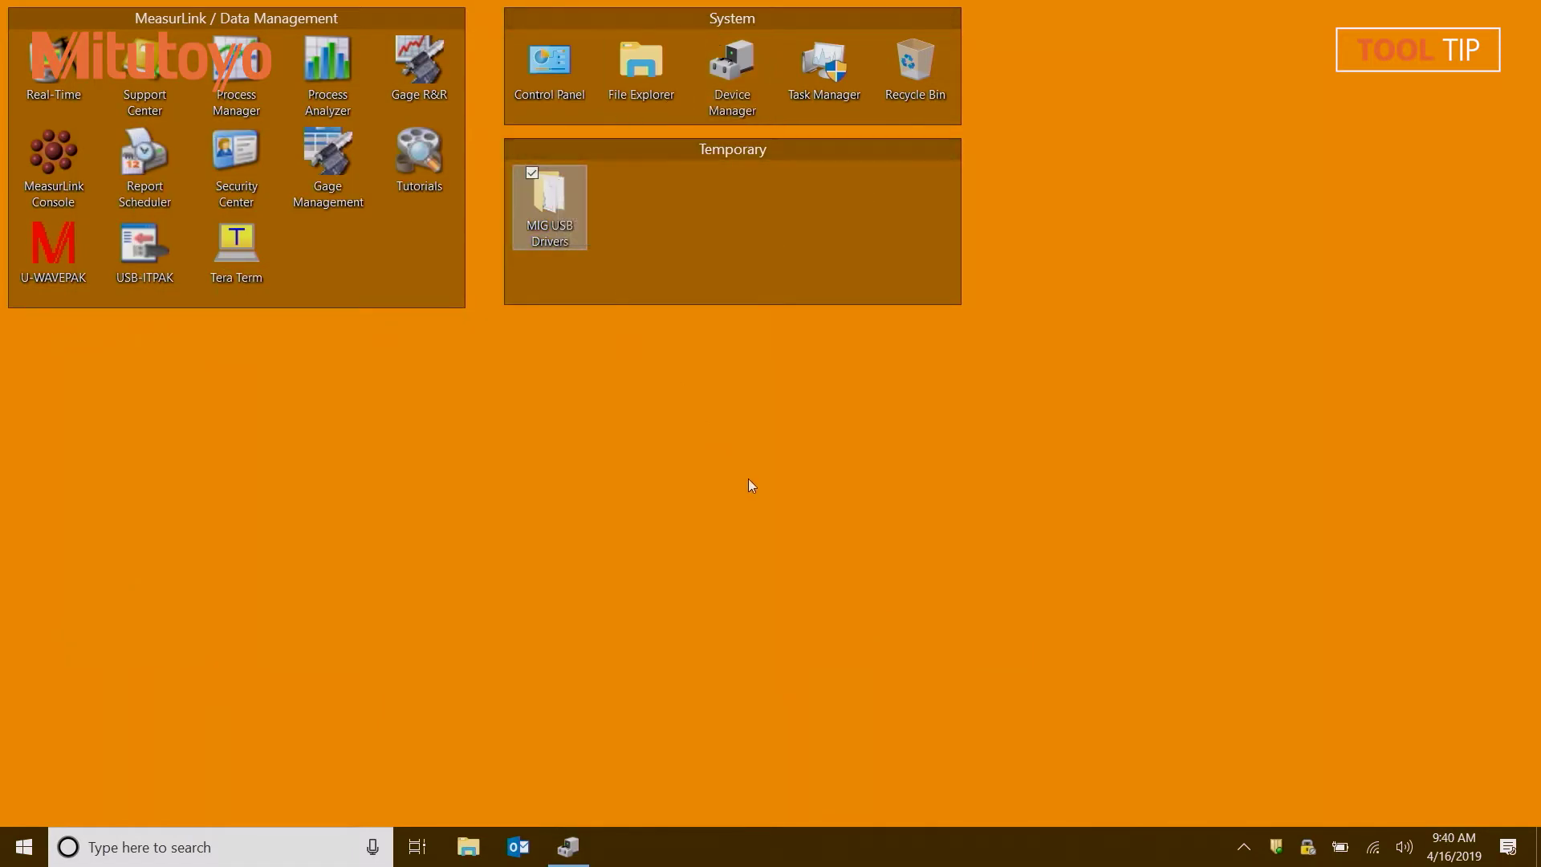
click(569, 847)
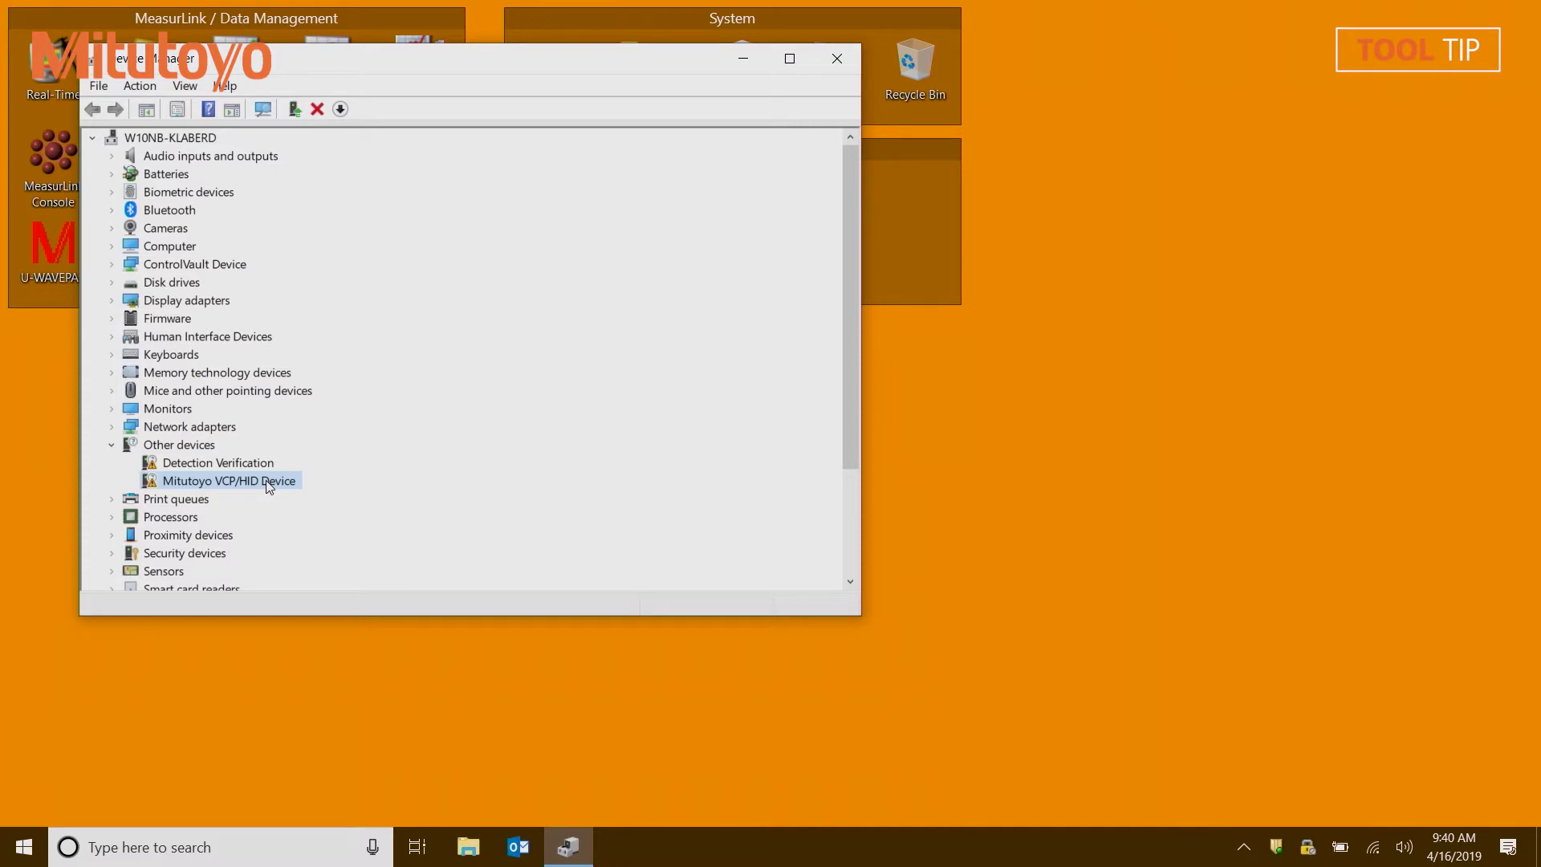
Manually update the Mitutoyo VCP/HID Device driver from the Desktop > MIG USB Drivers folder.
right_click(268, 486)
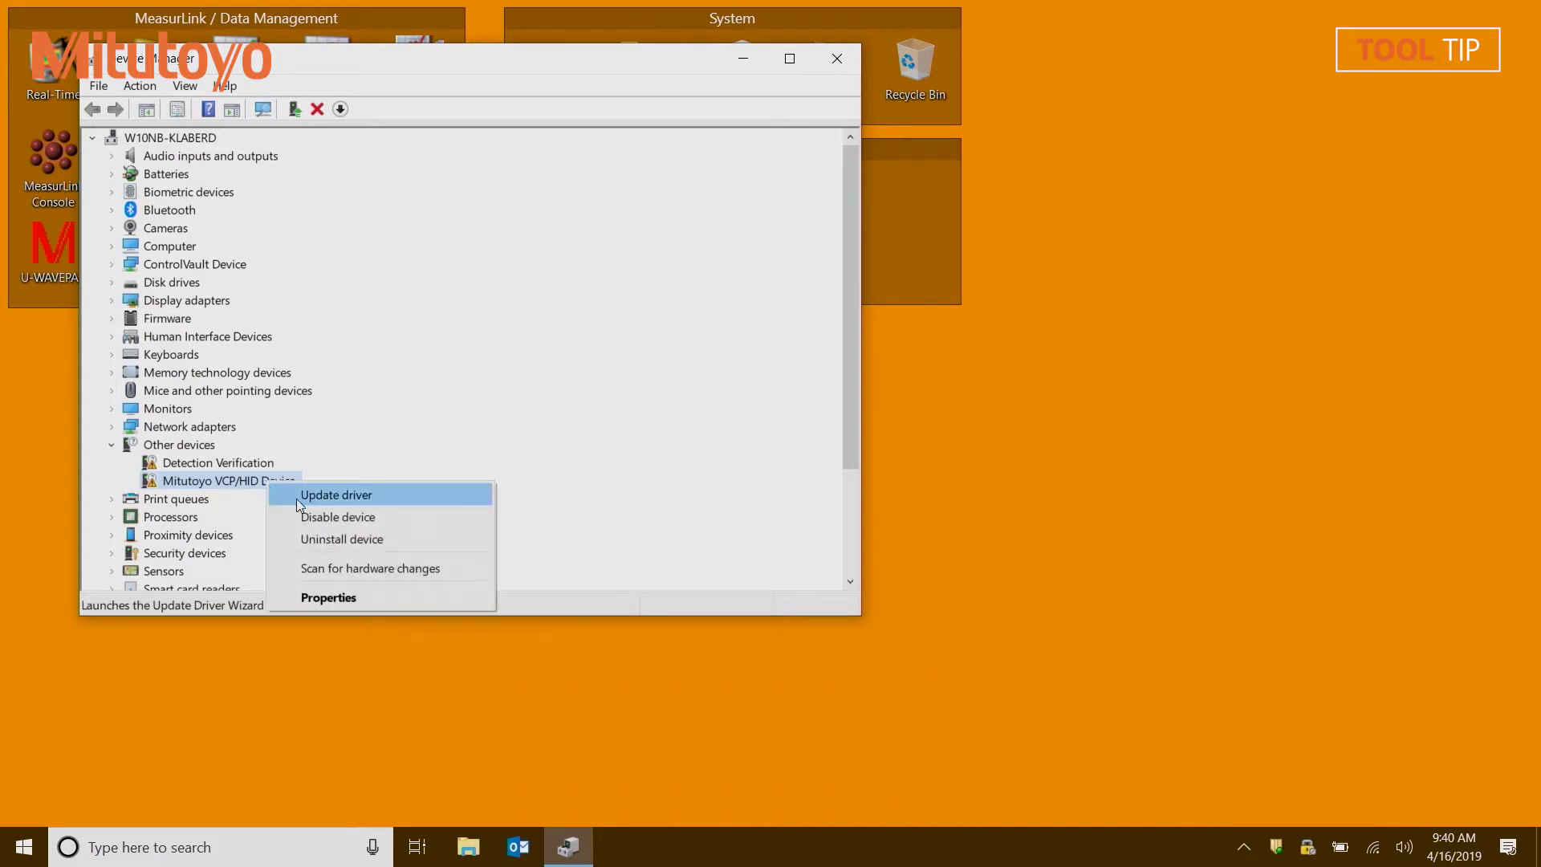
click(299, 499)
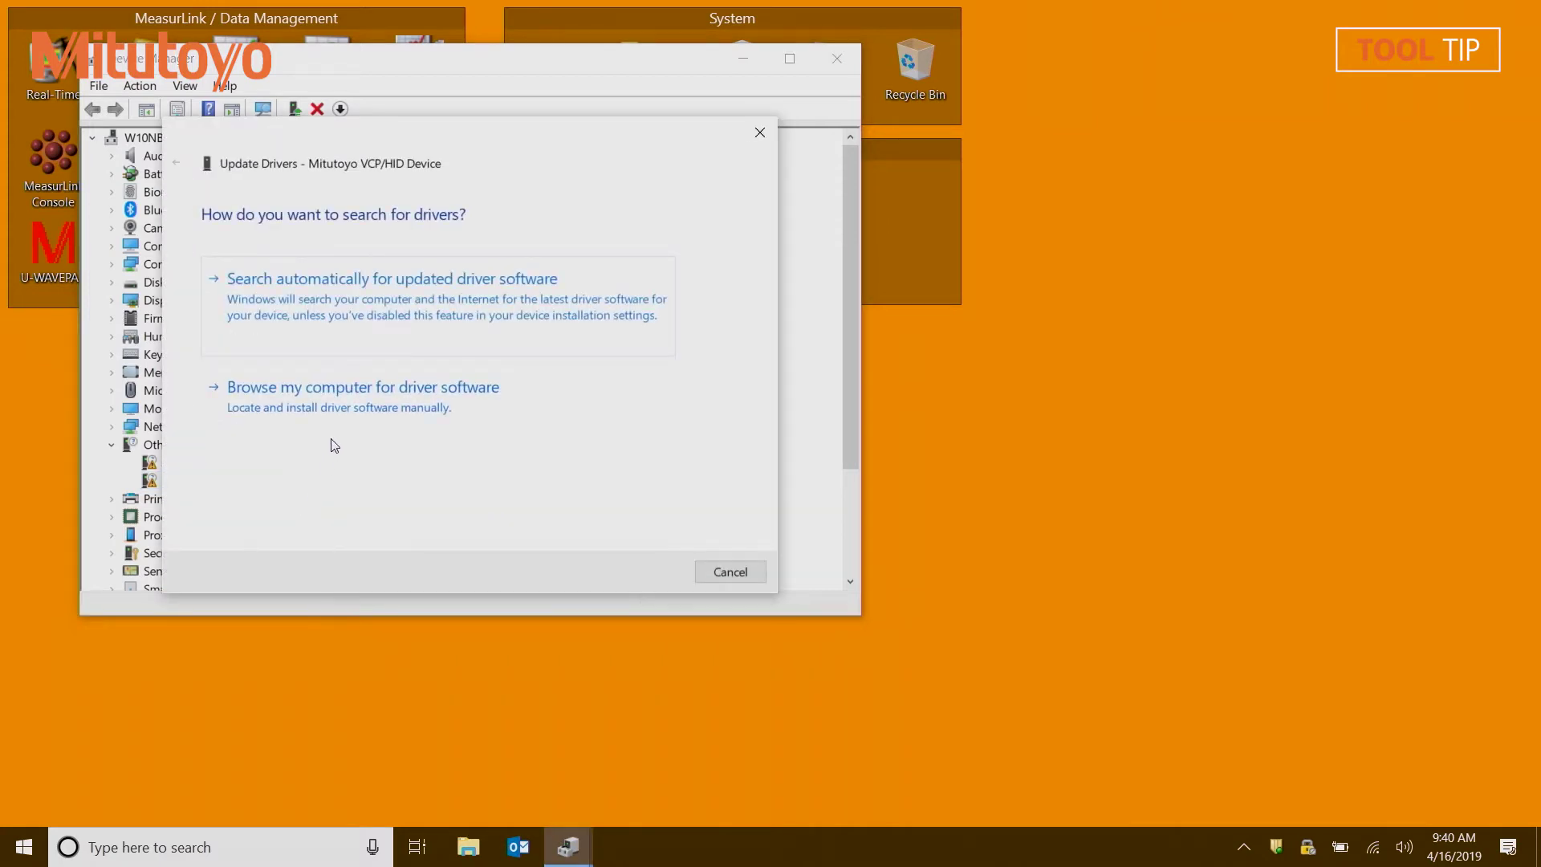
click(348, 410)
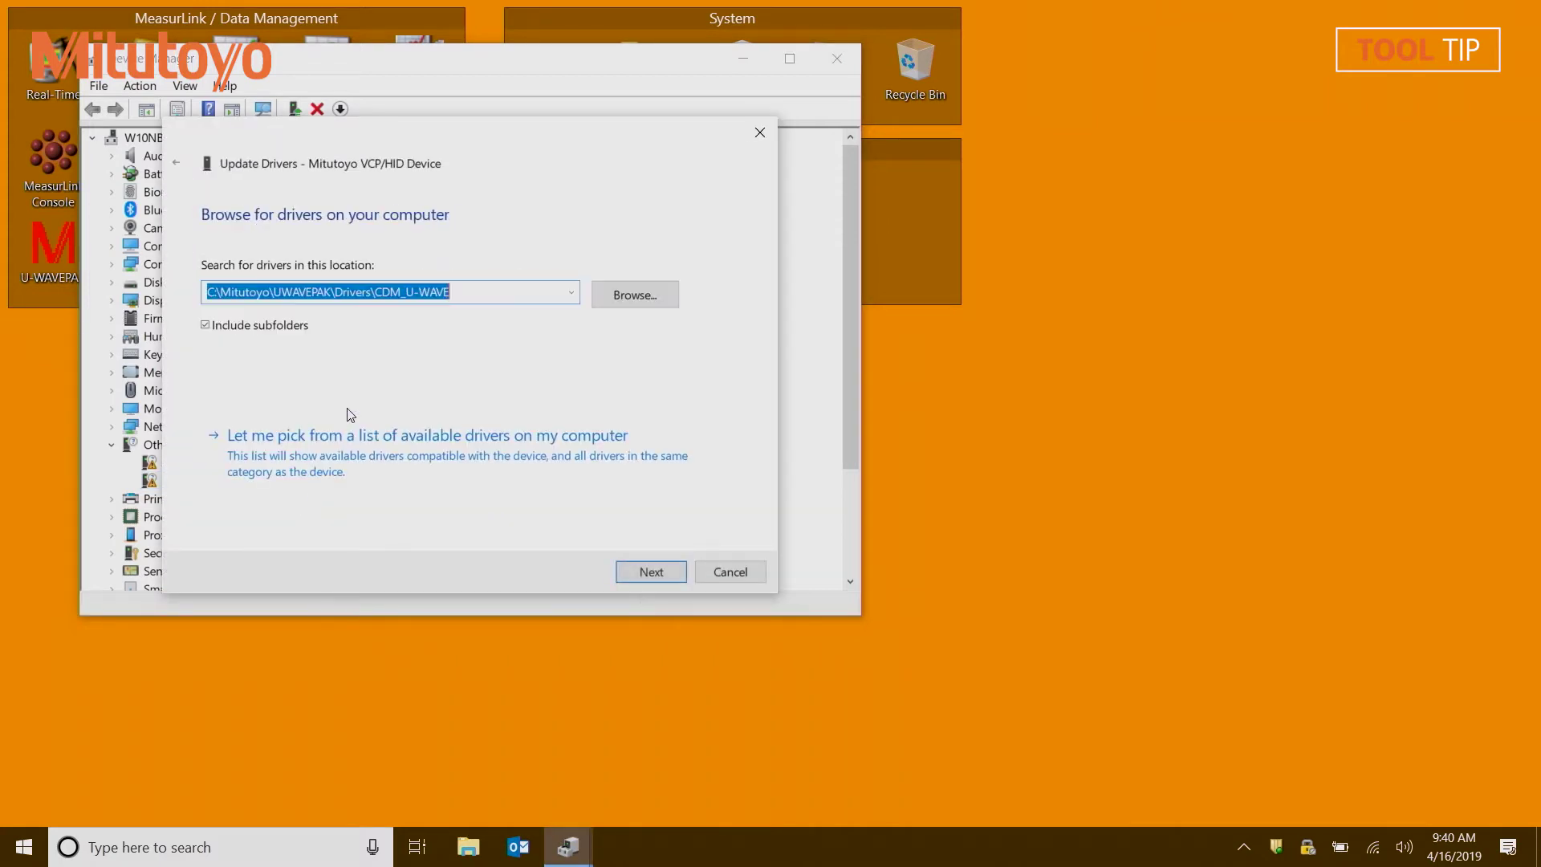
click(672, 302)
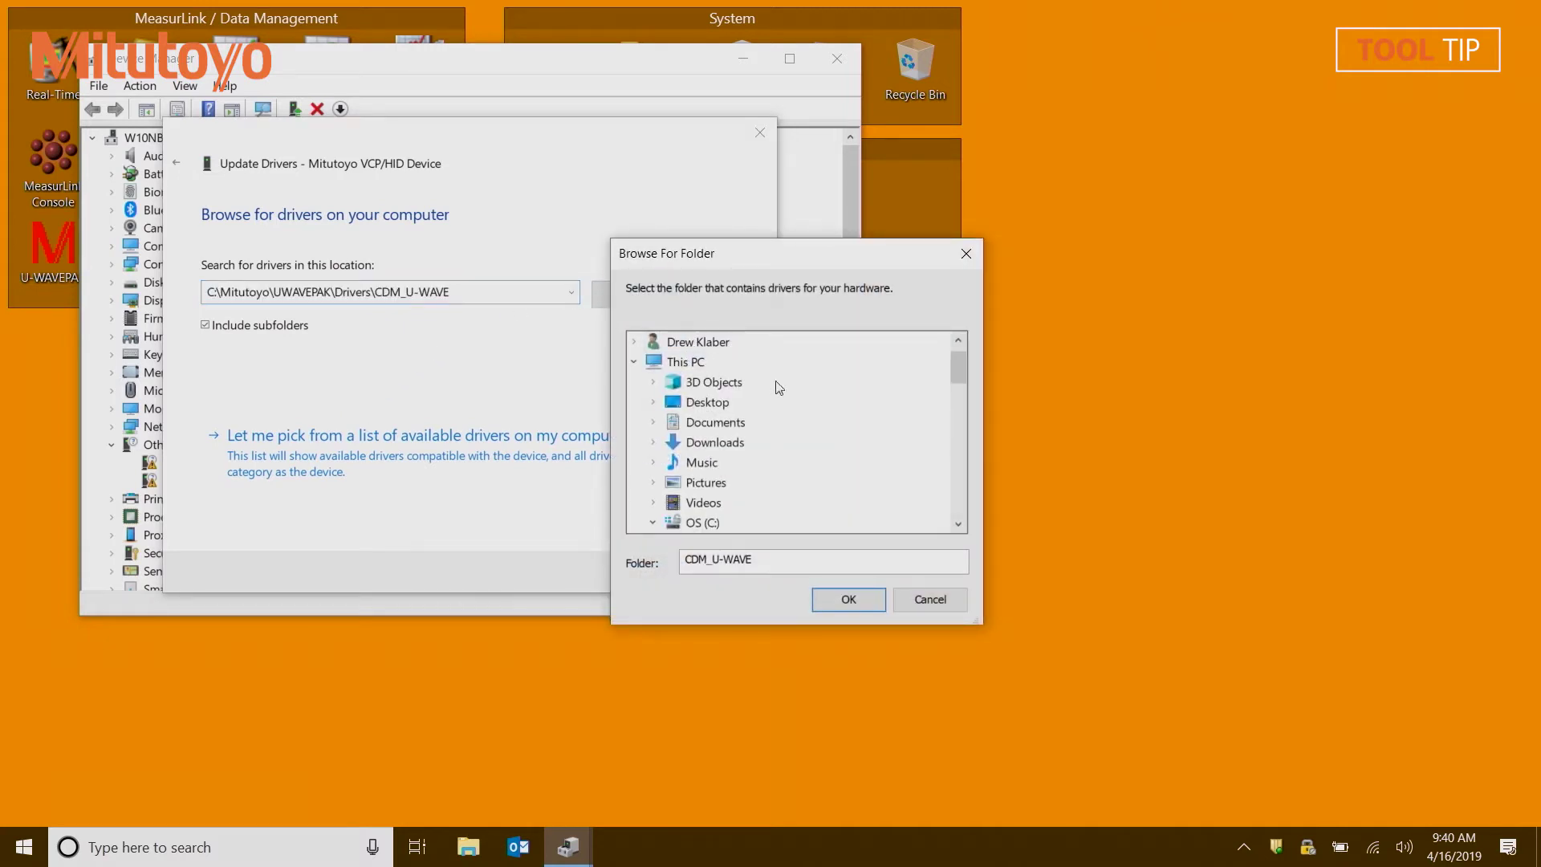
click(654, 402)
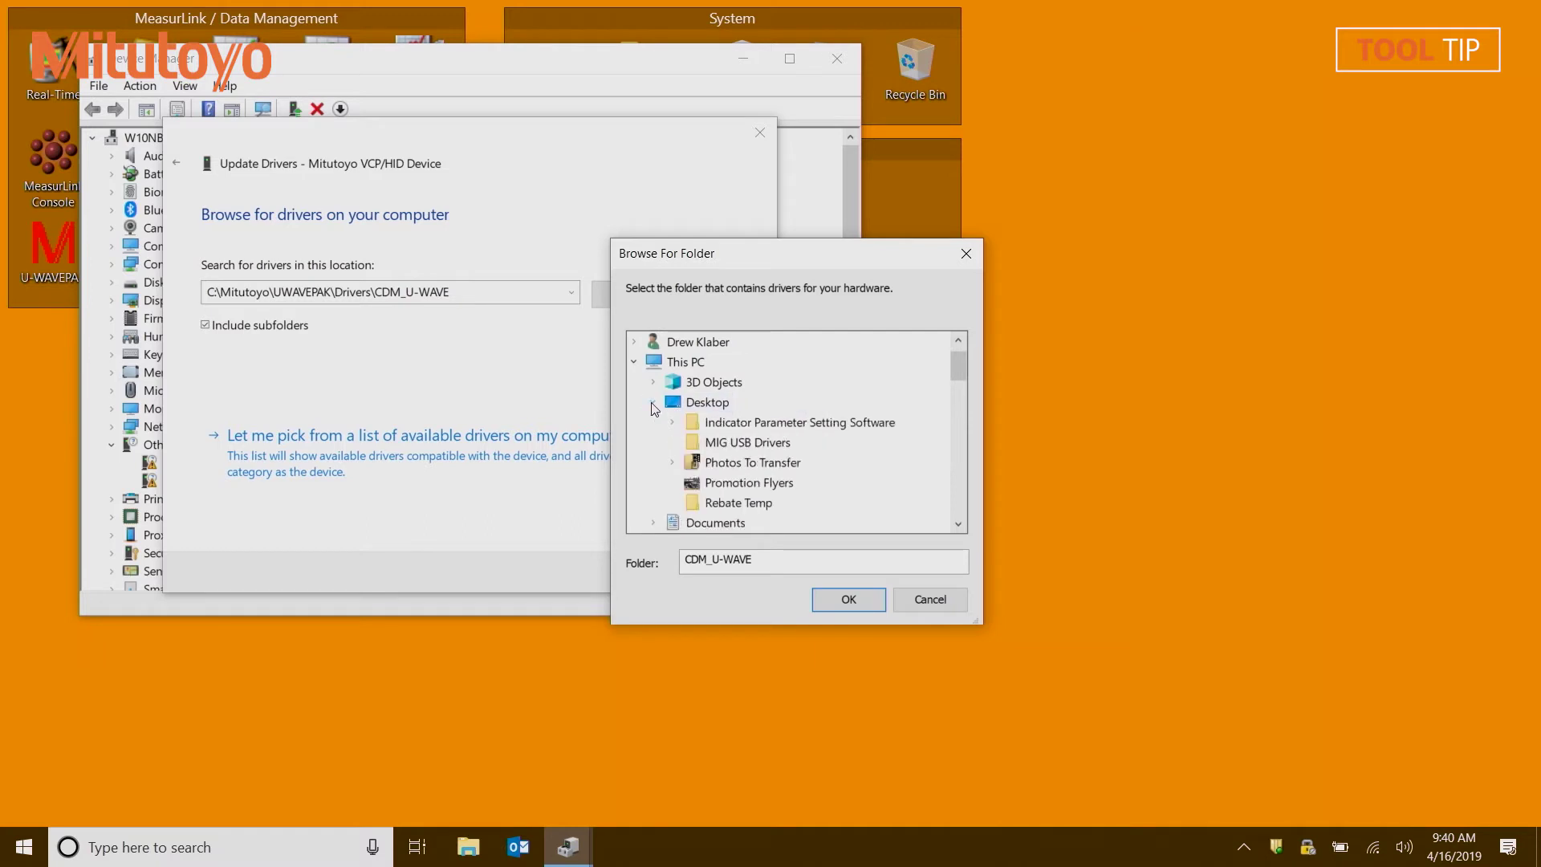
click(743, 447)
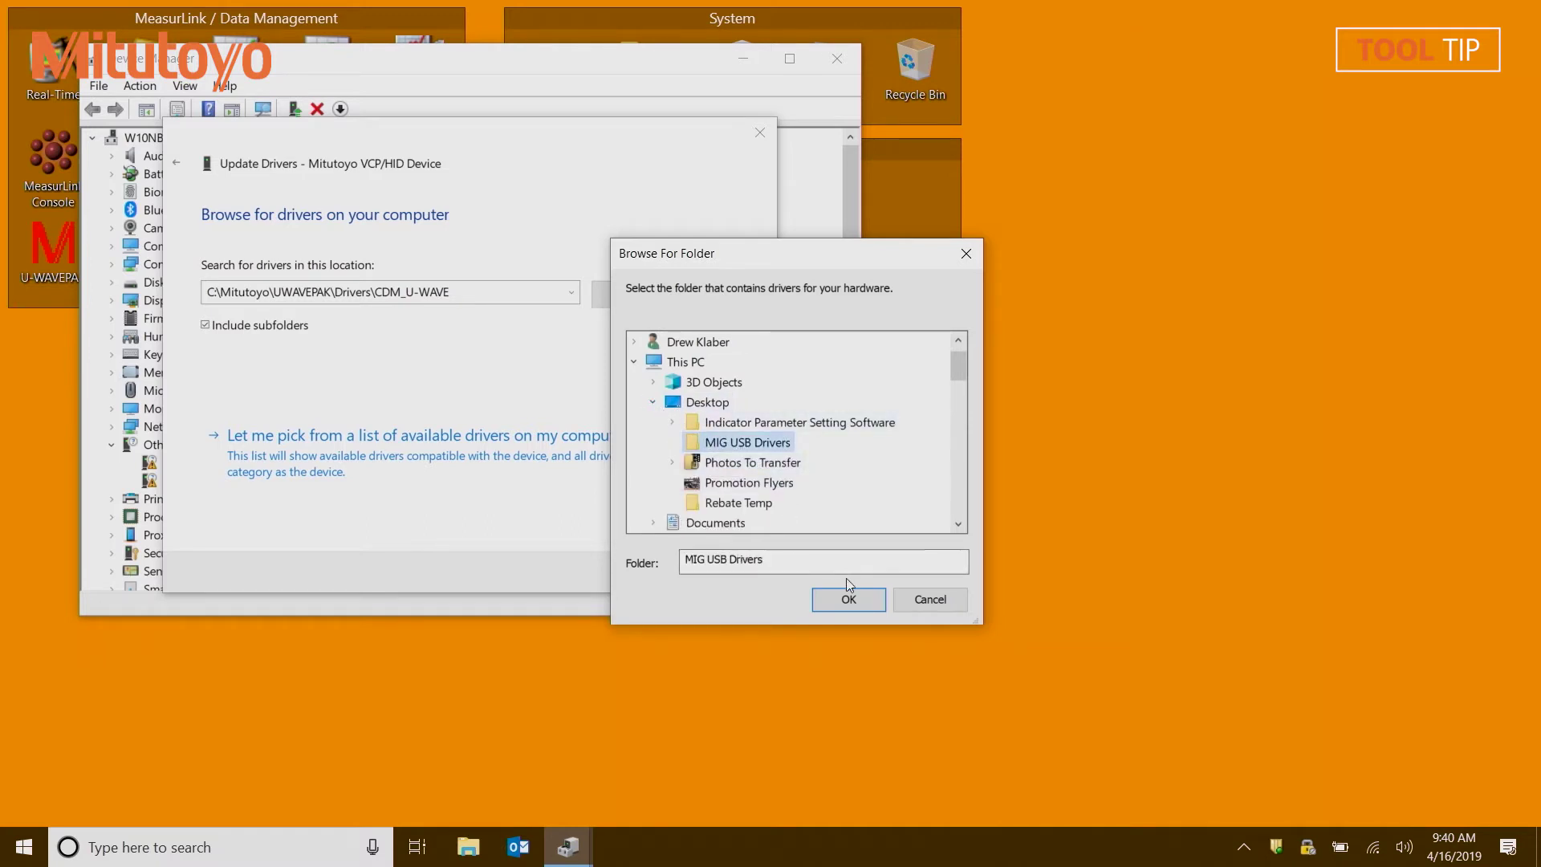
click(860, 602)
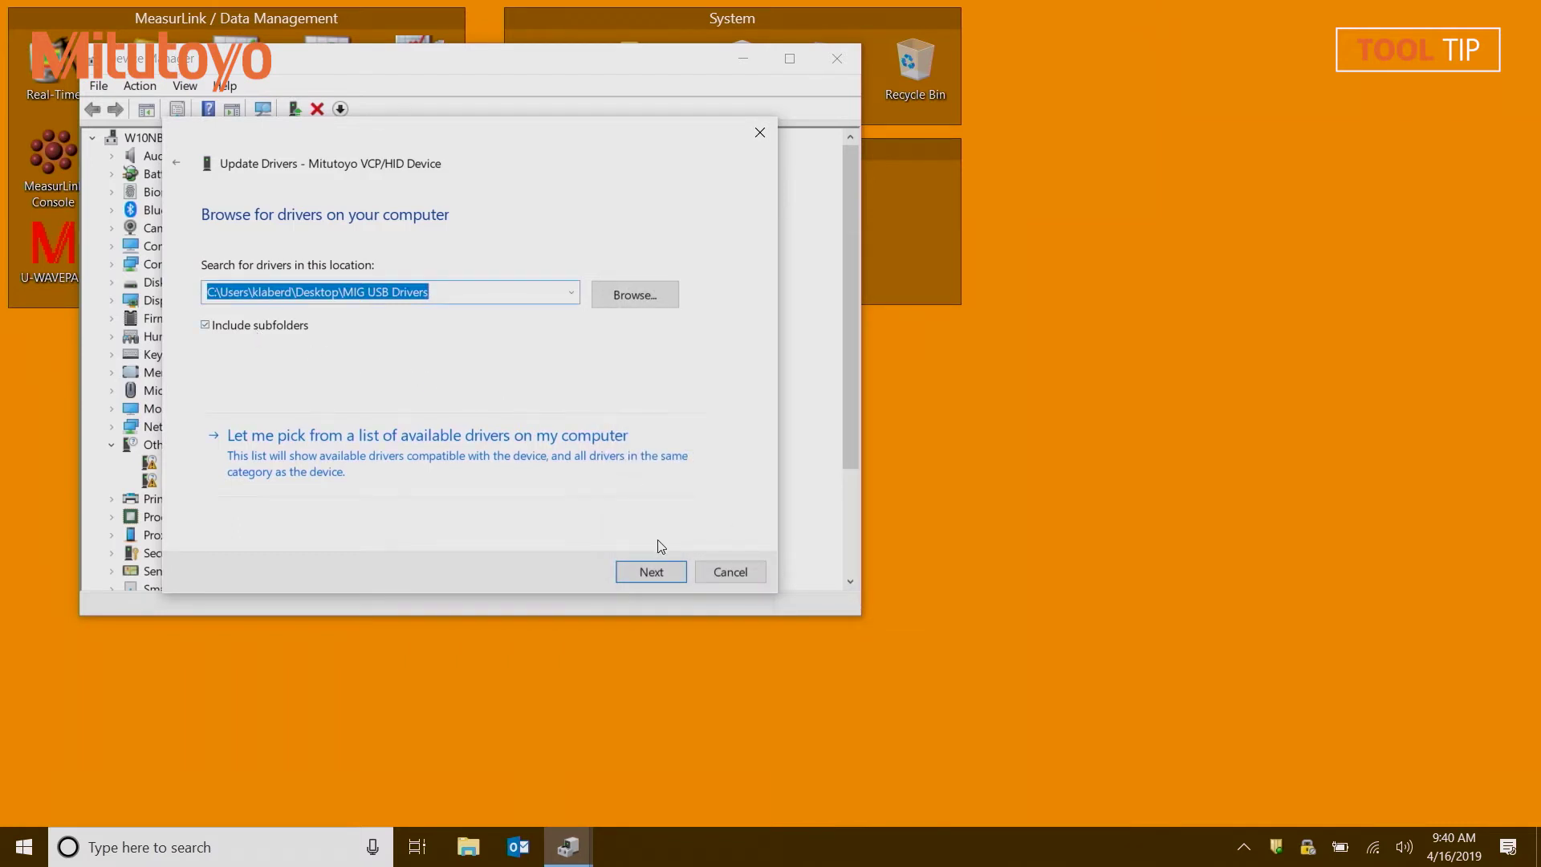
Install the Mitutoyo ports driver, approving Windows Security, so the device shows on COM6.
click(661, 569)
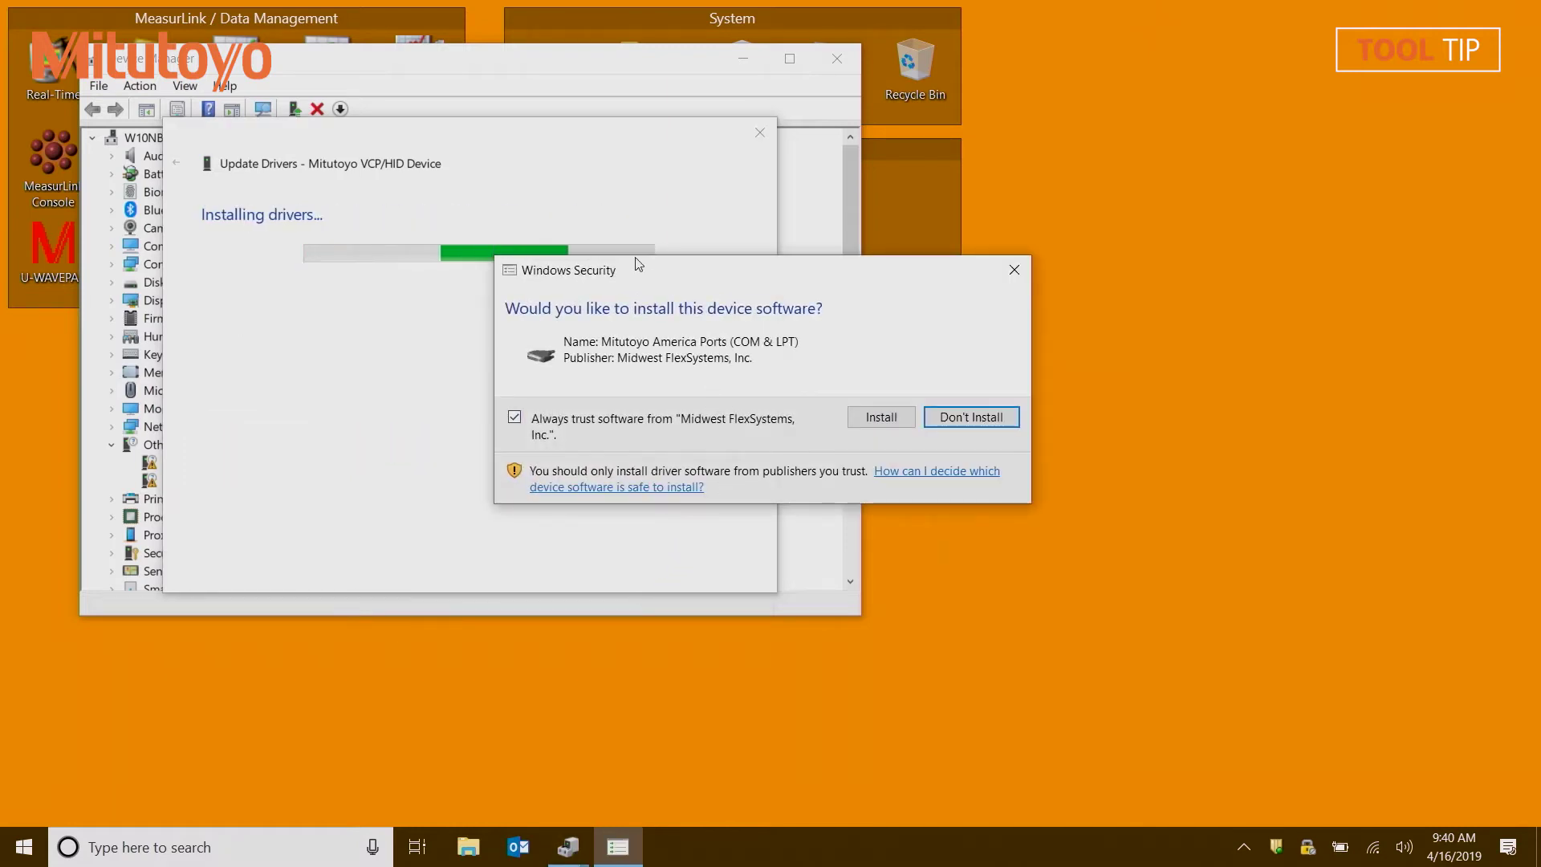
click(883, 417)
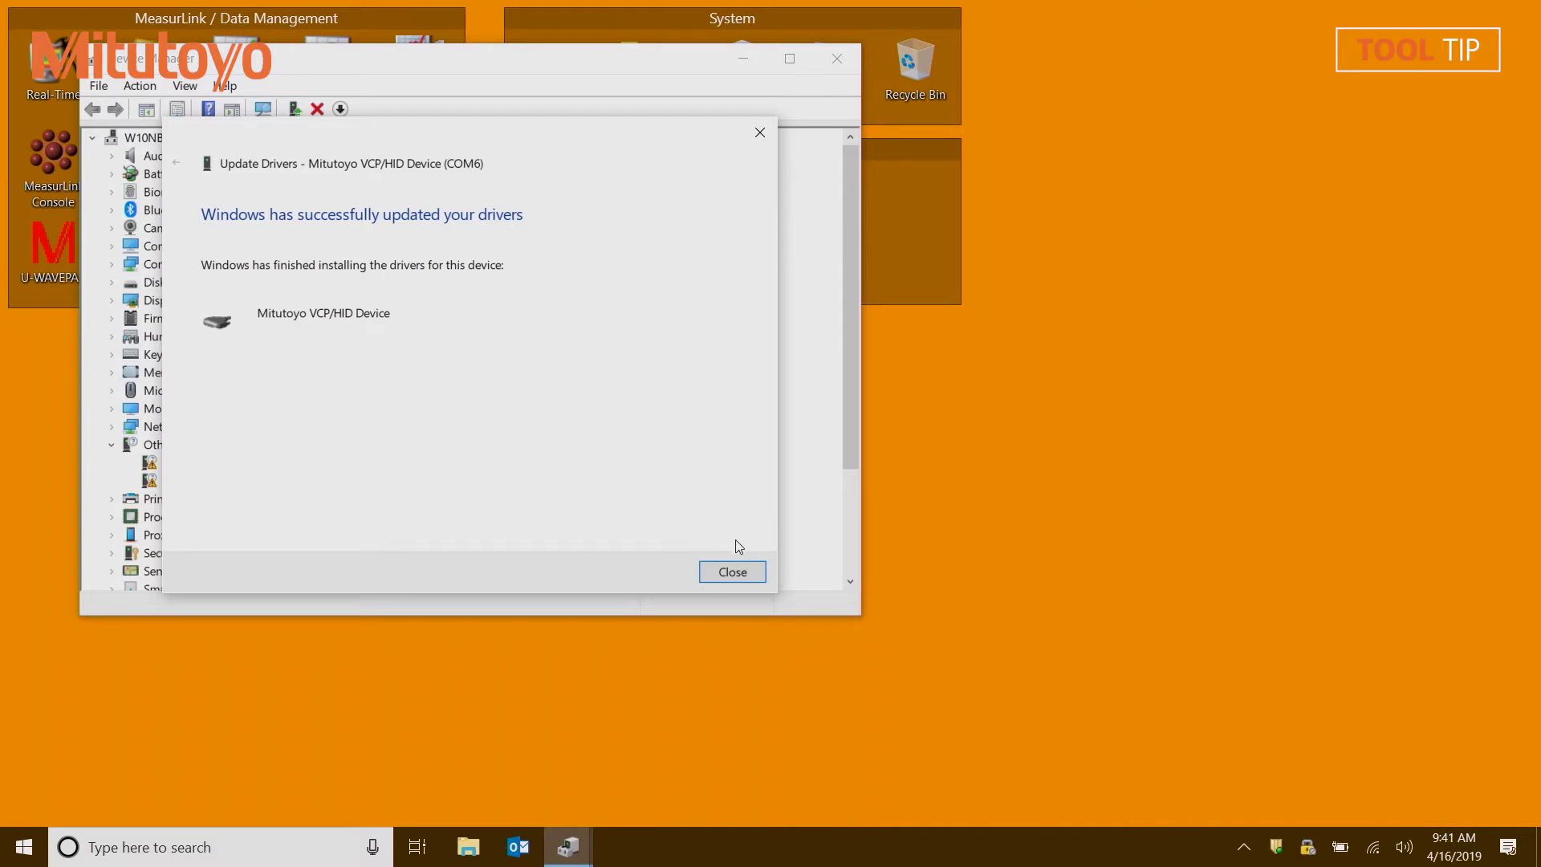
click(739, 559)
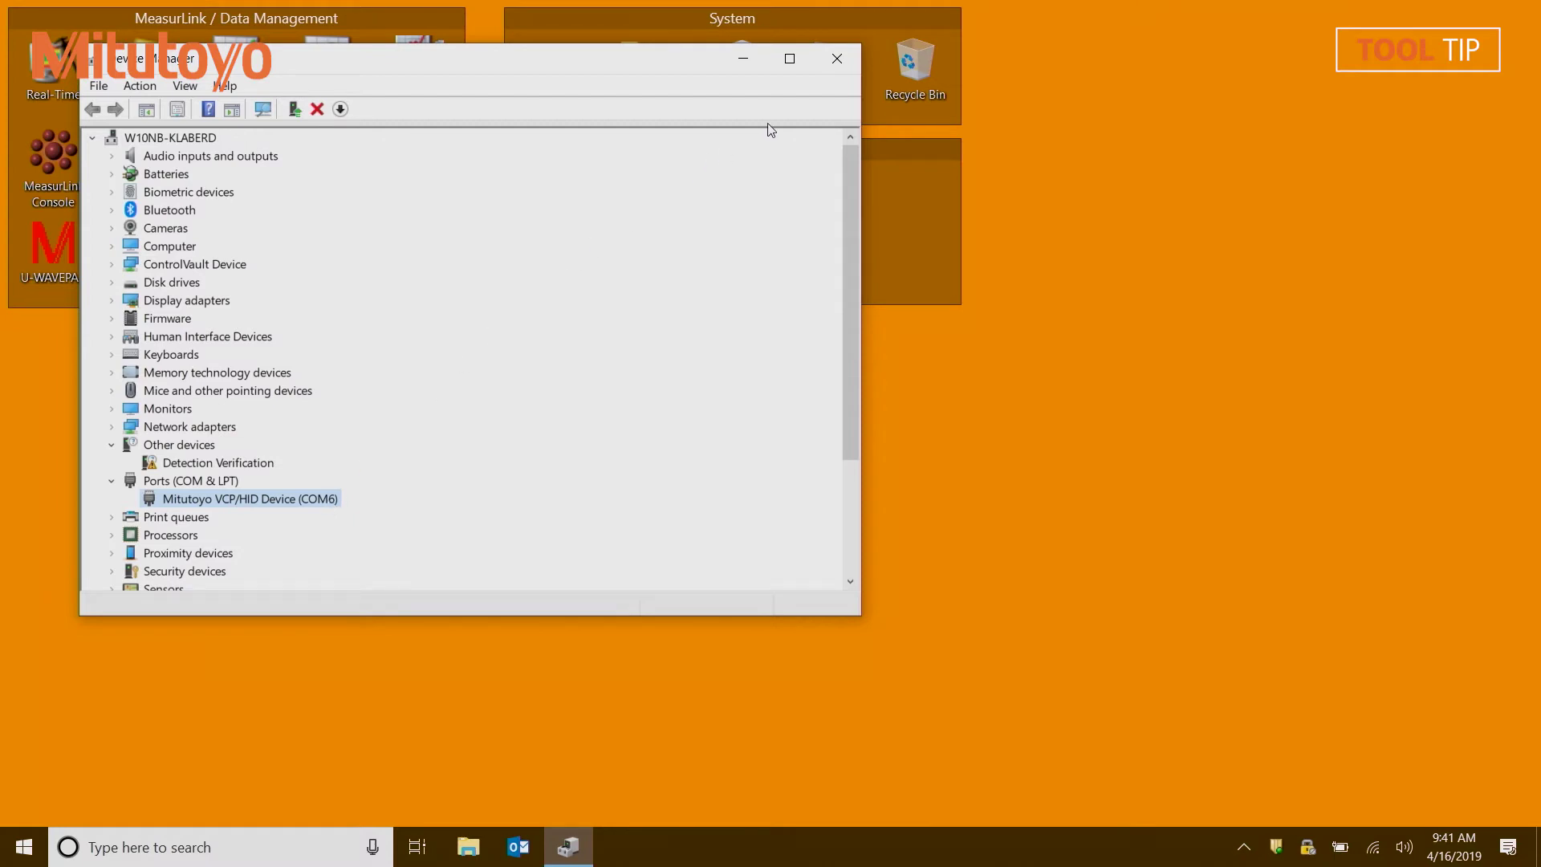
click(840, 61)
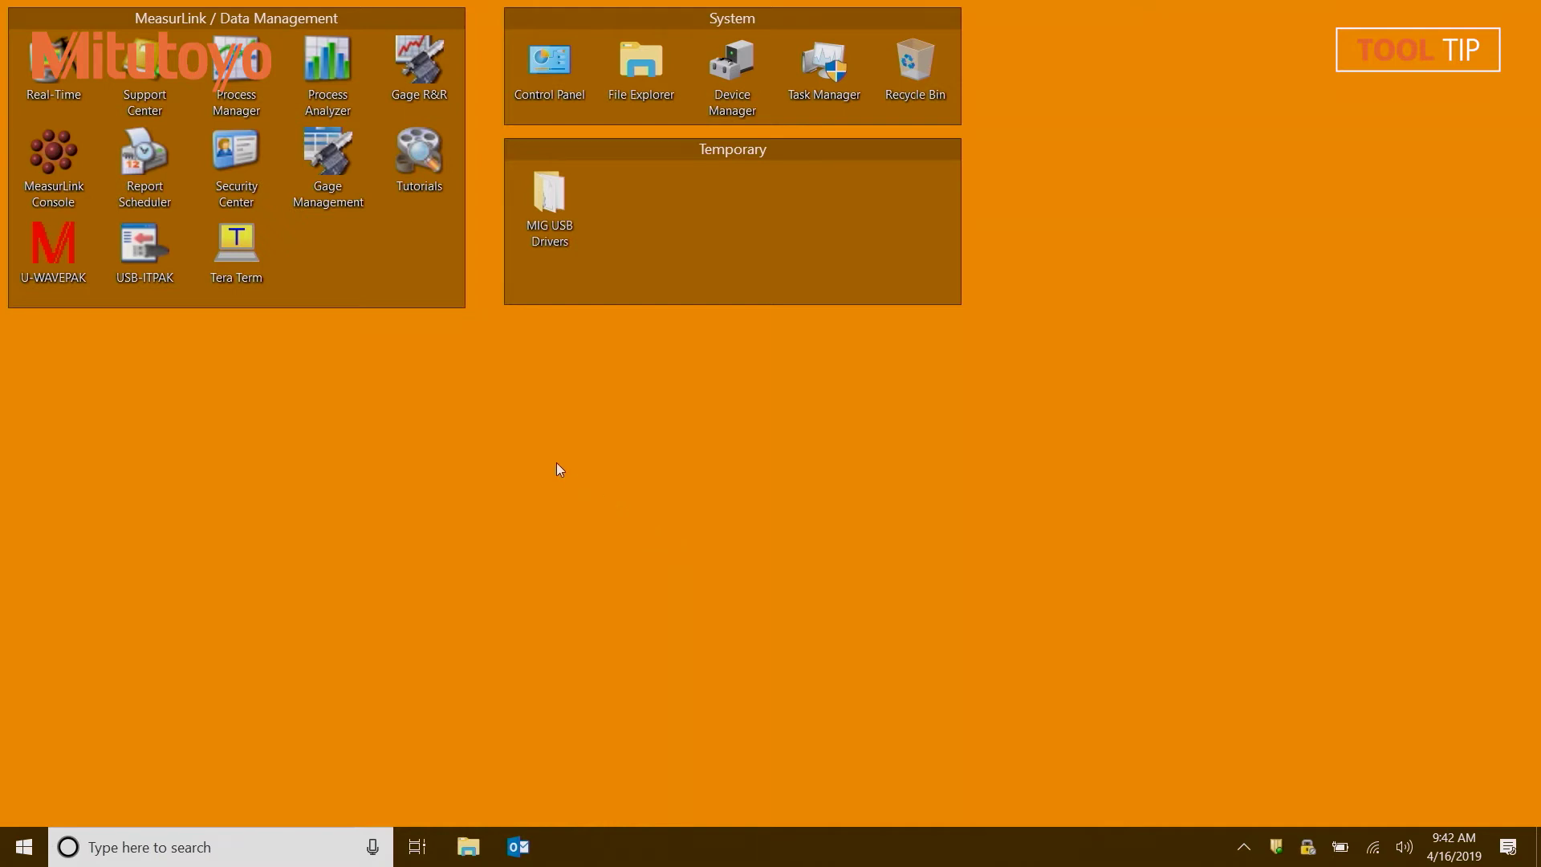
Launch Tera Term and connect over Serial to COM6: Mitutoyo VCP/HID Device.
double_click(242, 249)
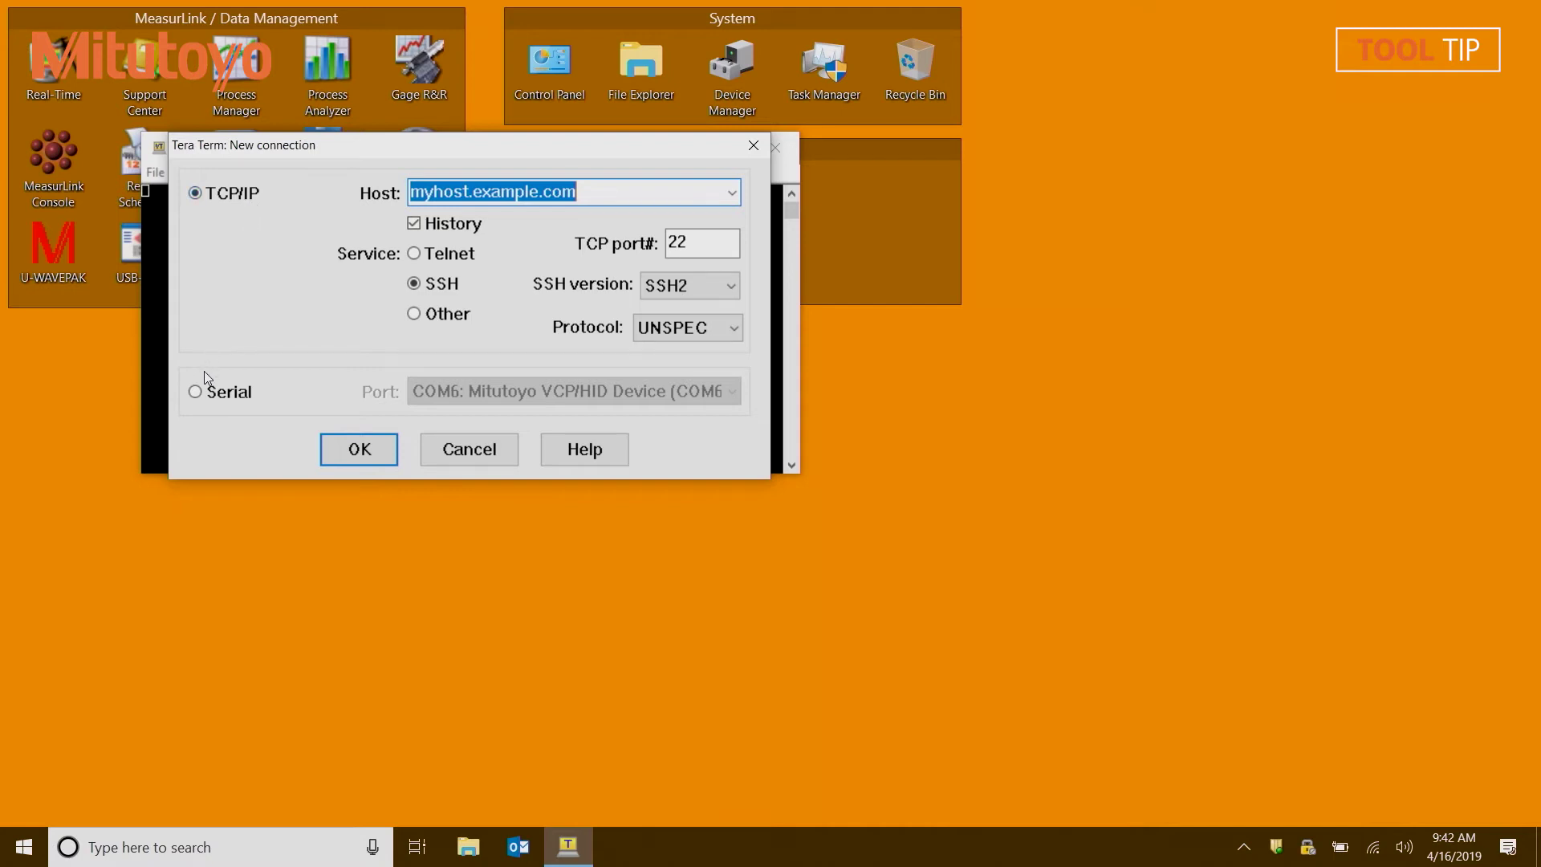
click(197, 393)
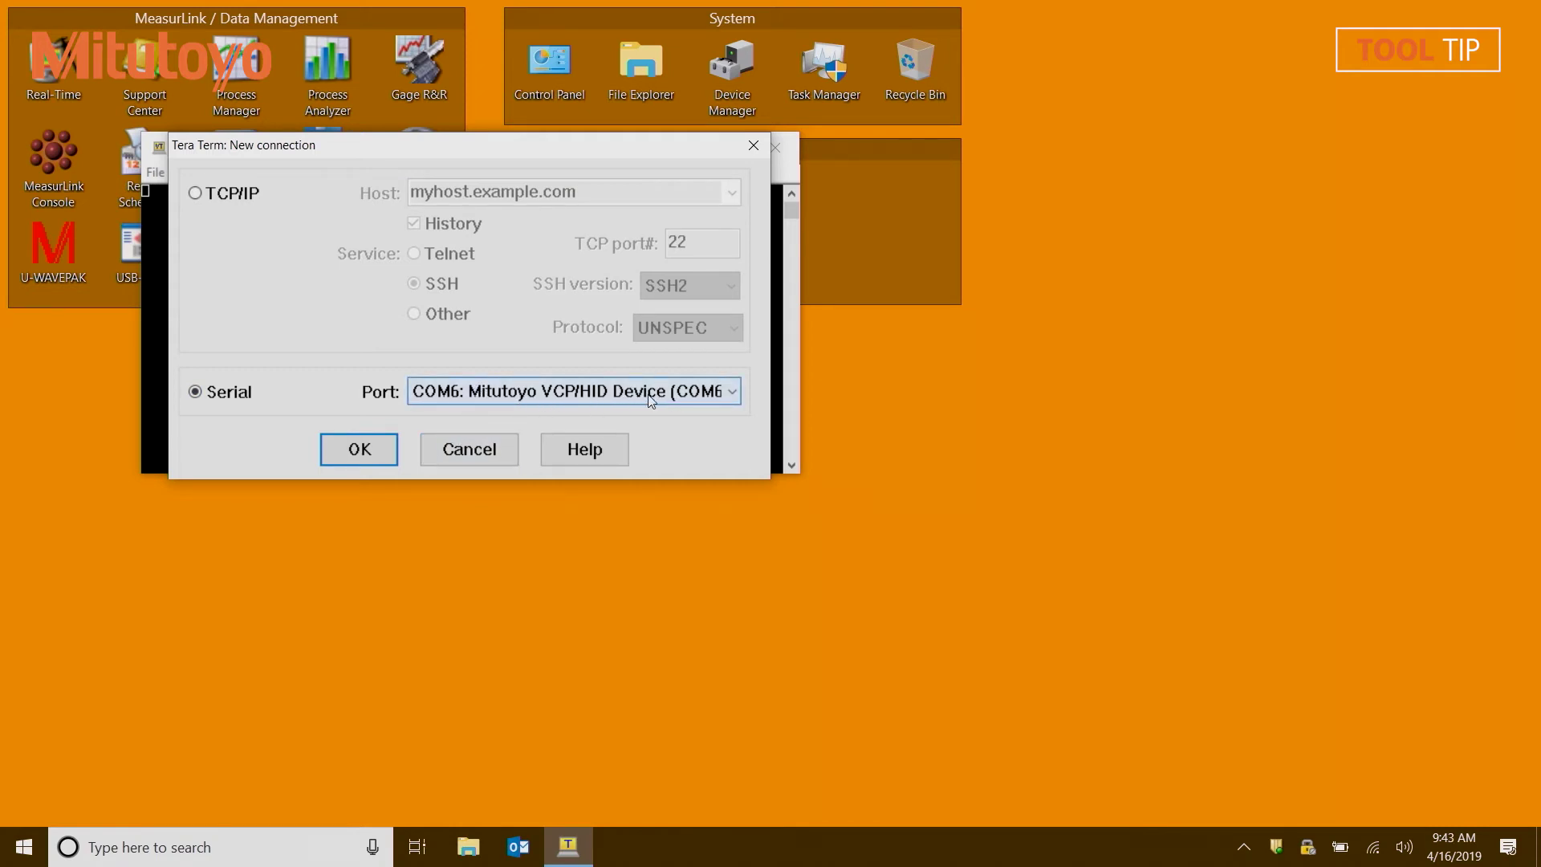
click(733, 394)
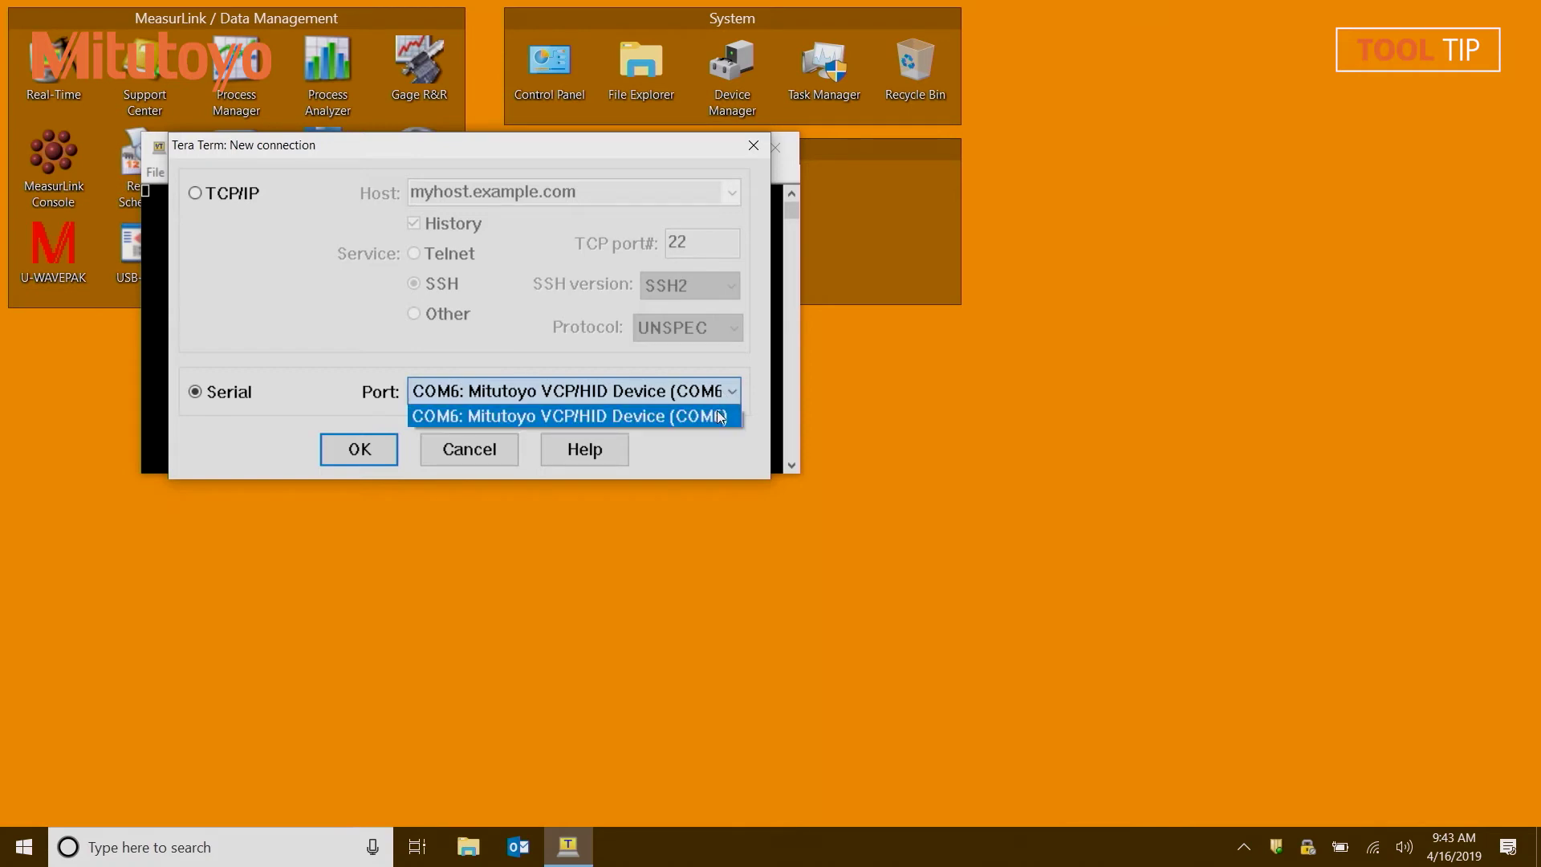
click(707, 418)
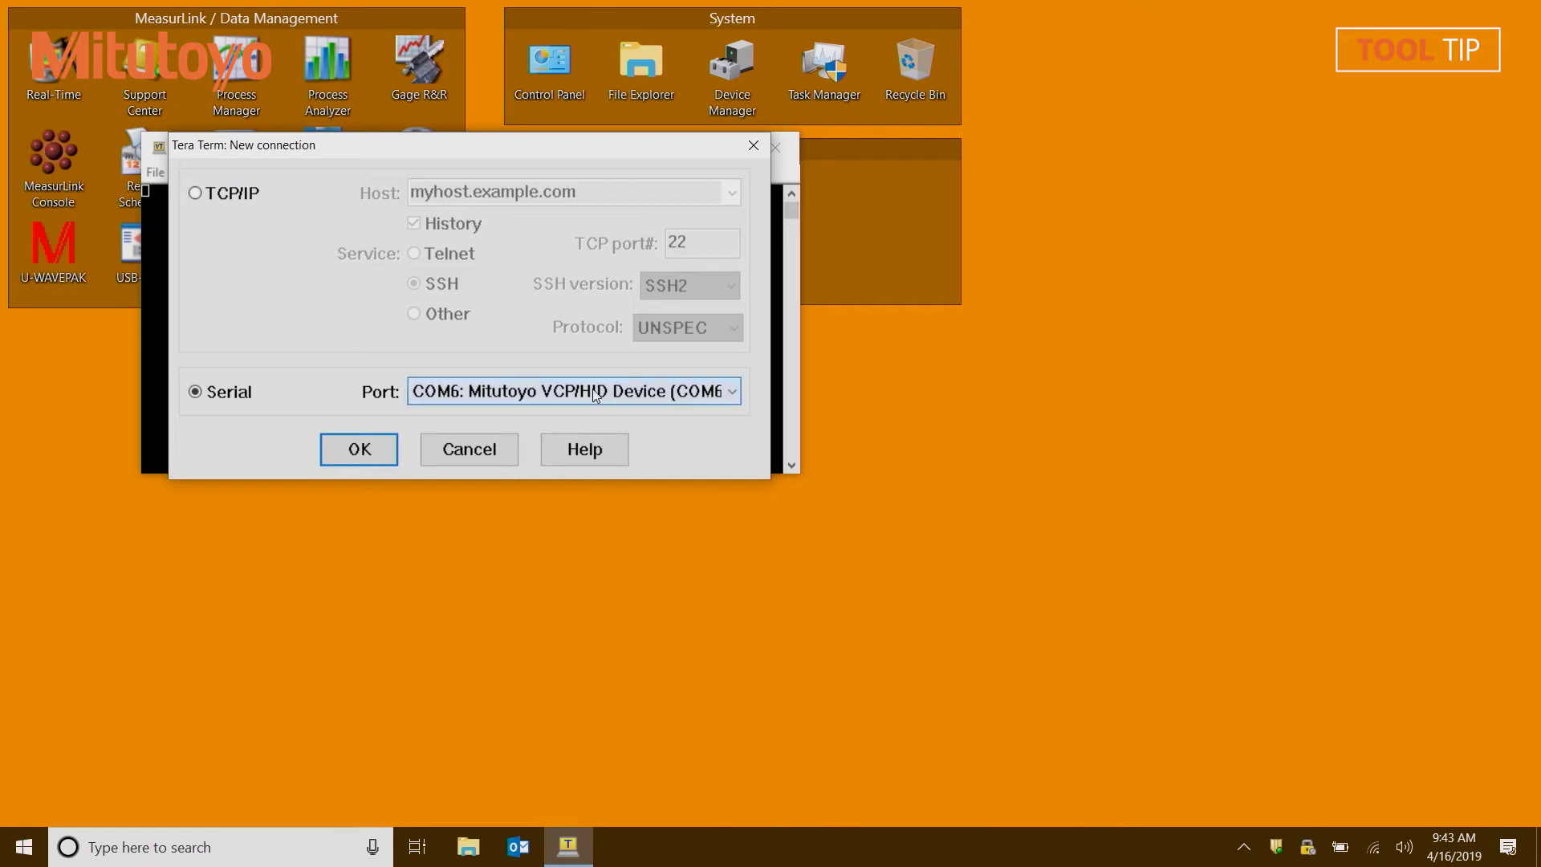
click(372, 460)
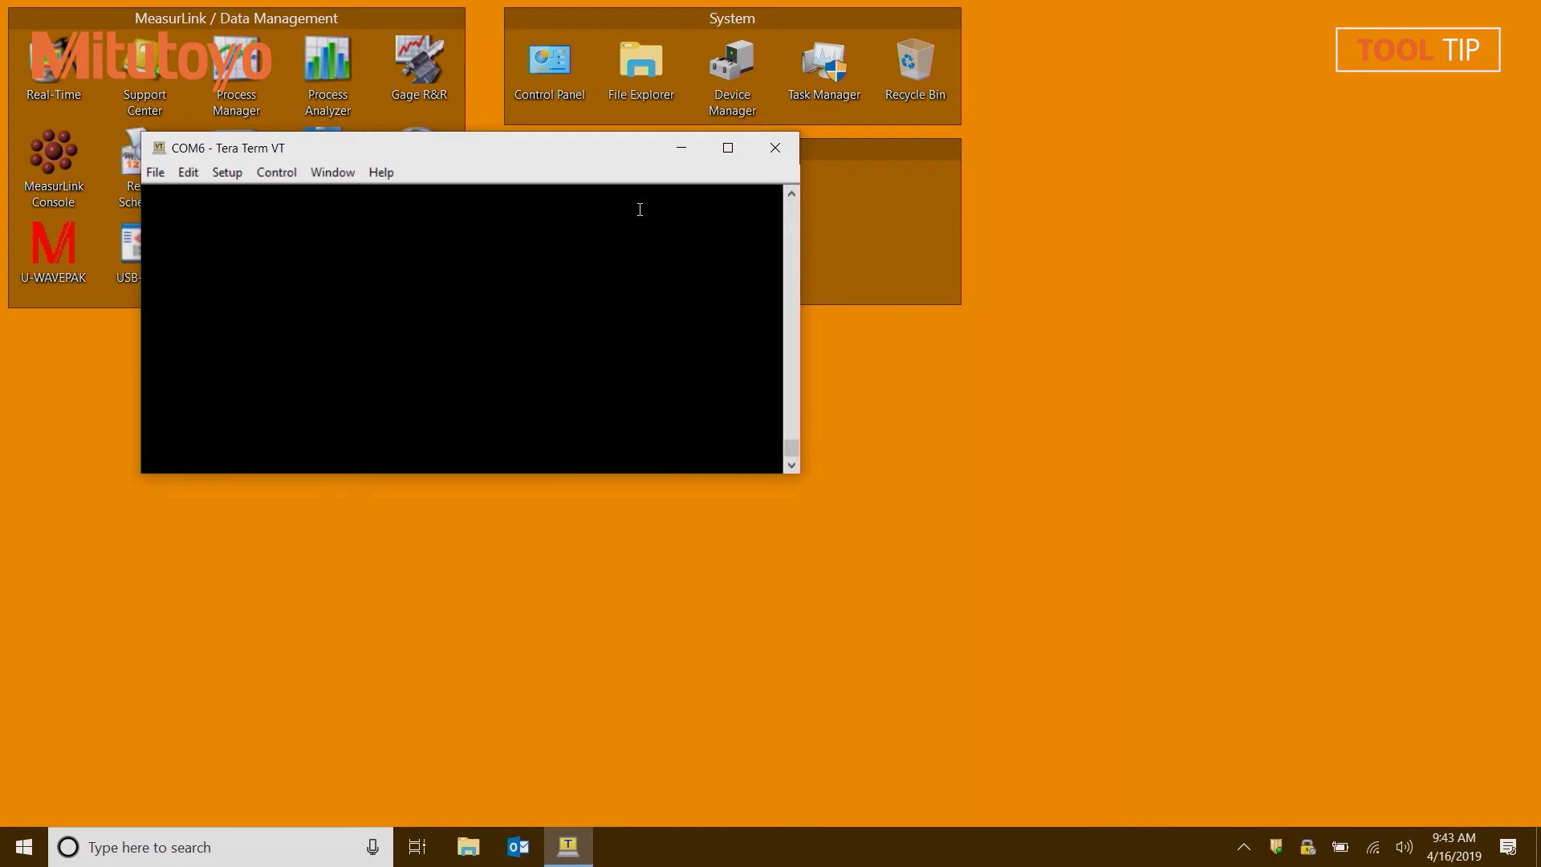
Maximize Tera Term and confirm COM6 at 9600 baud, 8 bits, no parity, 1 stop, no flow control.
click(728, 147)
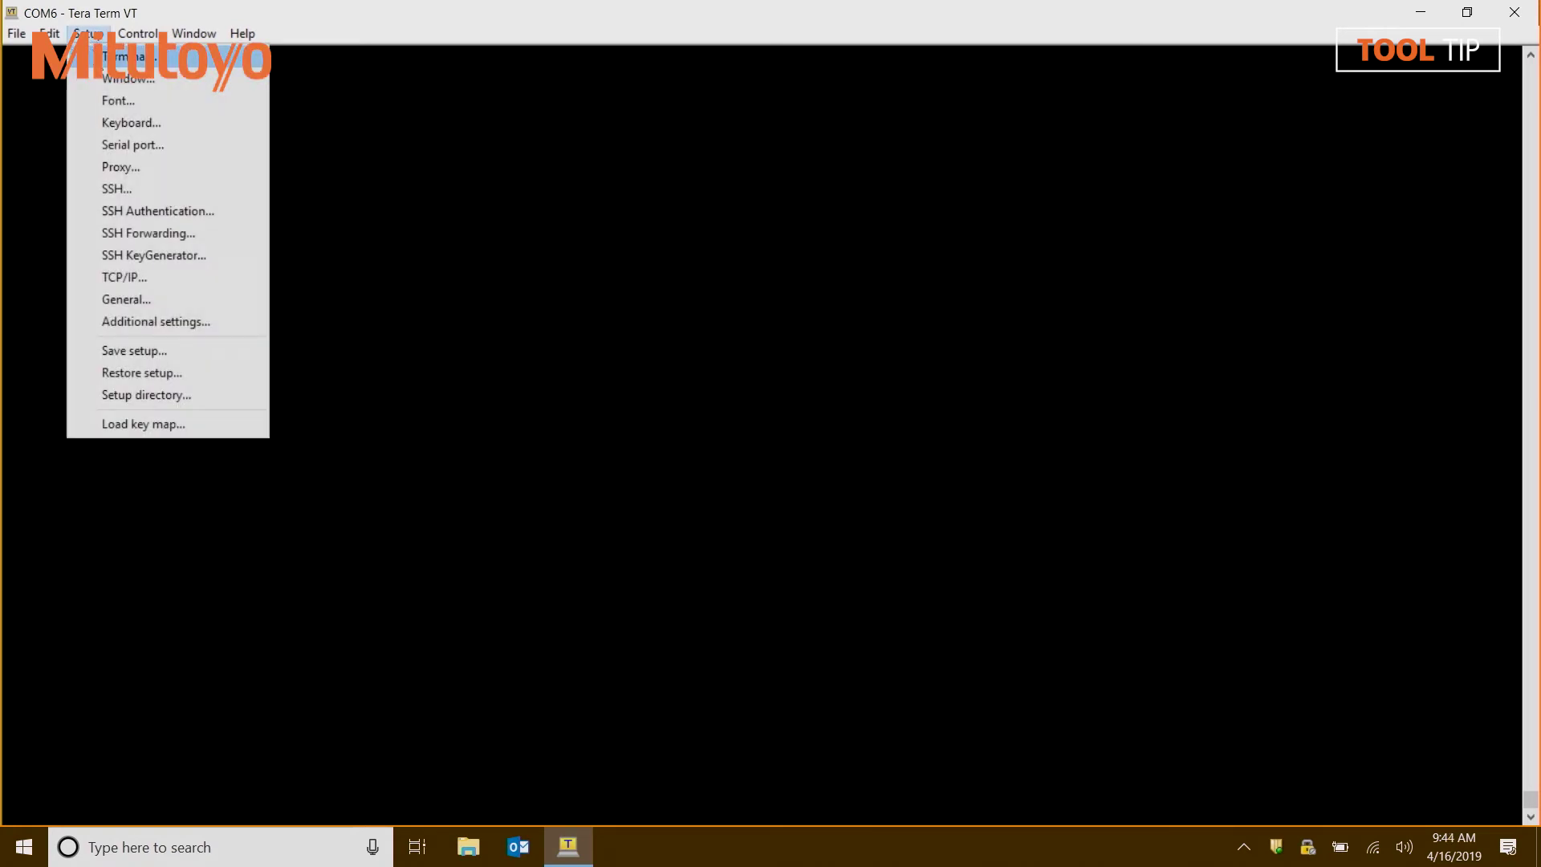
click(180, 147)
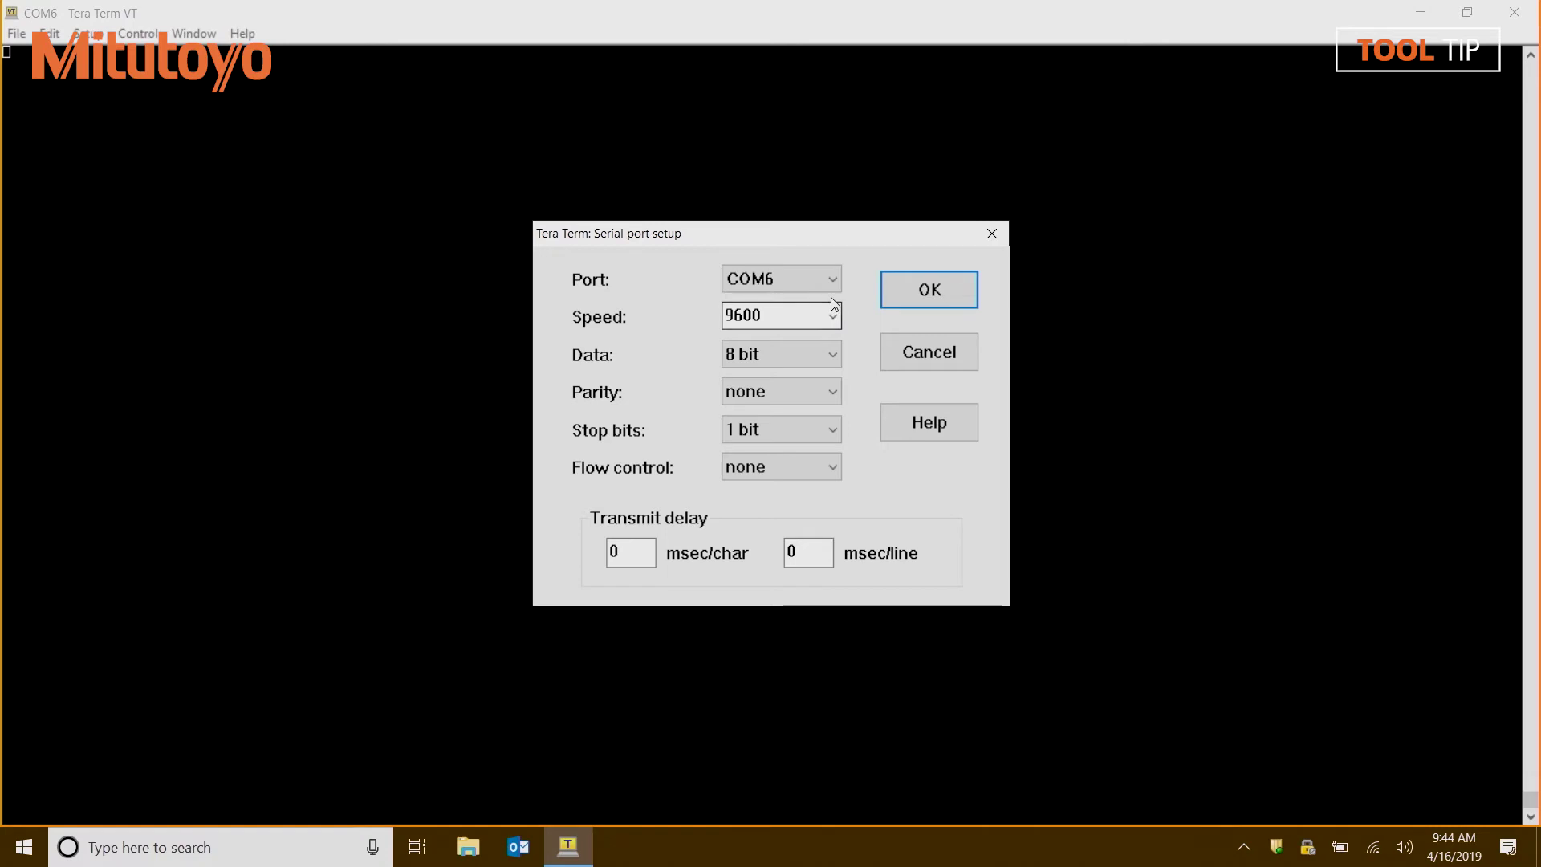
click(833, 279)
click(808, 303)
click(915, 295)
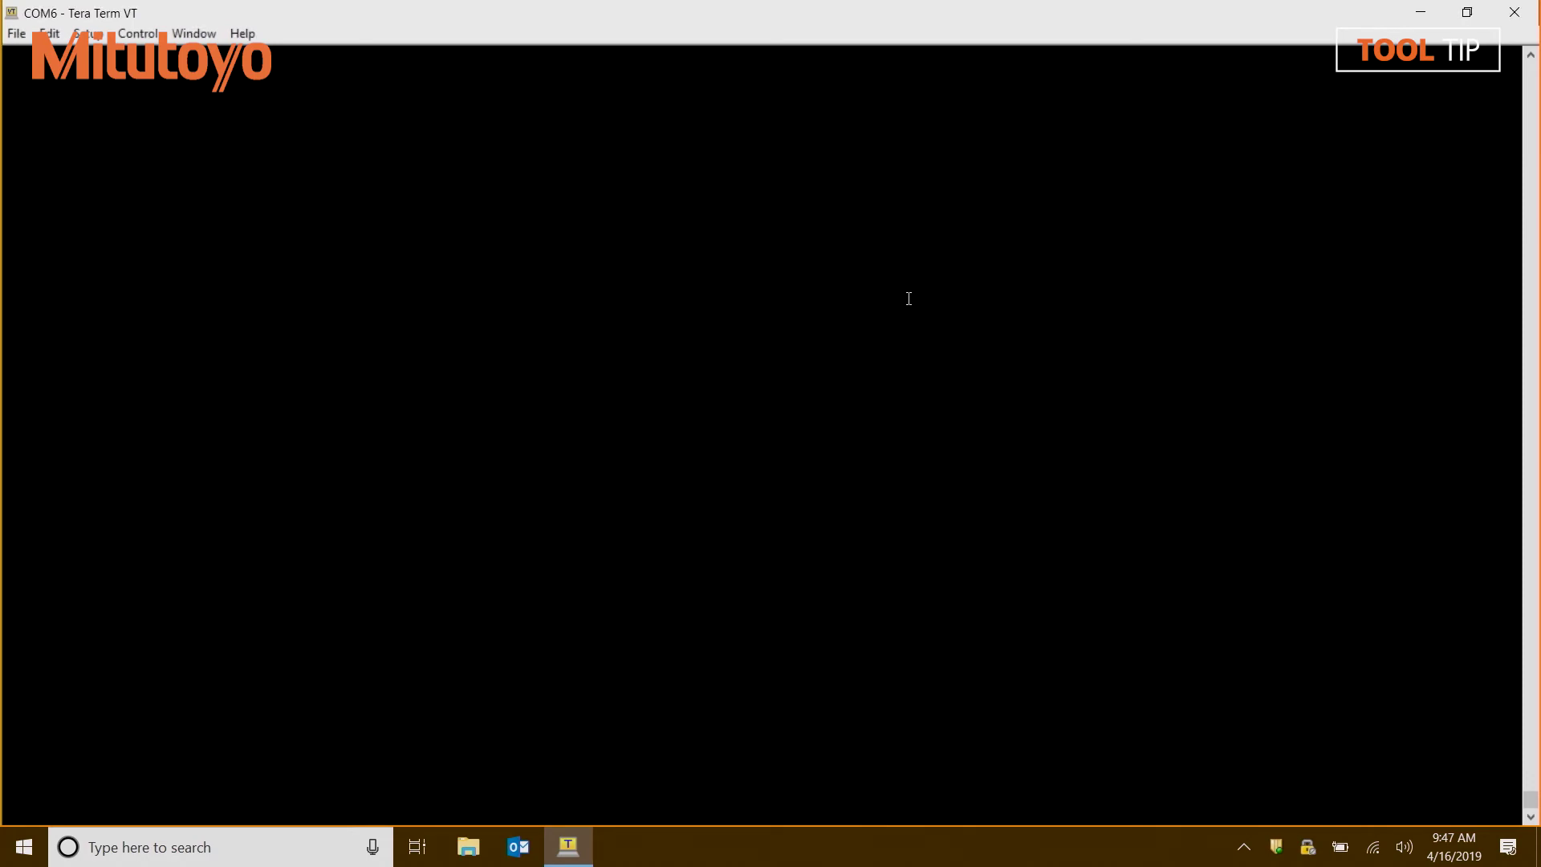